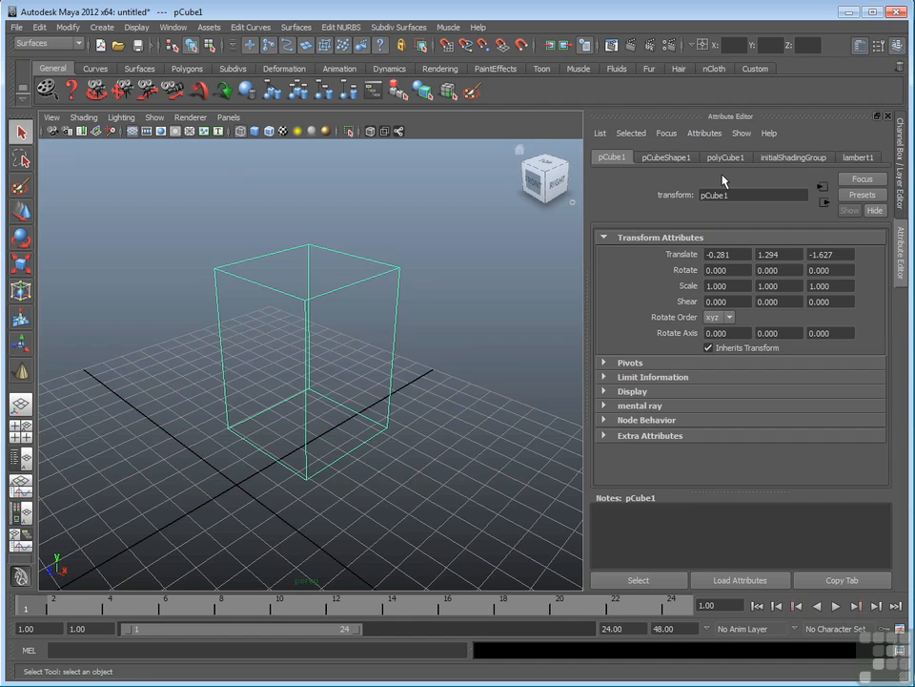
Step: Show the Channel Box, then open the Hypergraph Hierarchy window and arrange it beside the cube so both are unobstructed
click(901, 204)
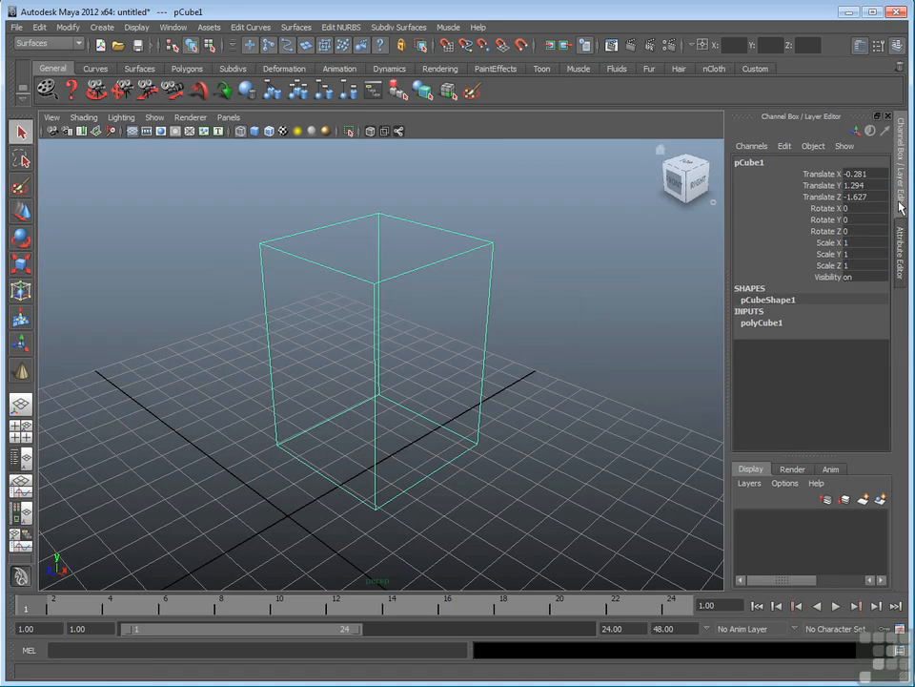
click(177, 28)
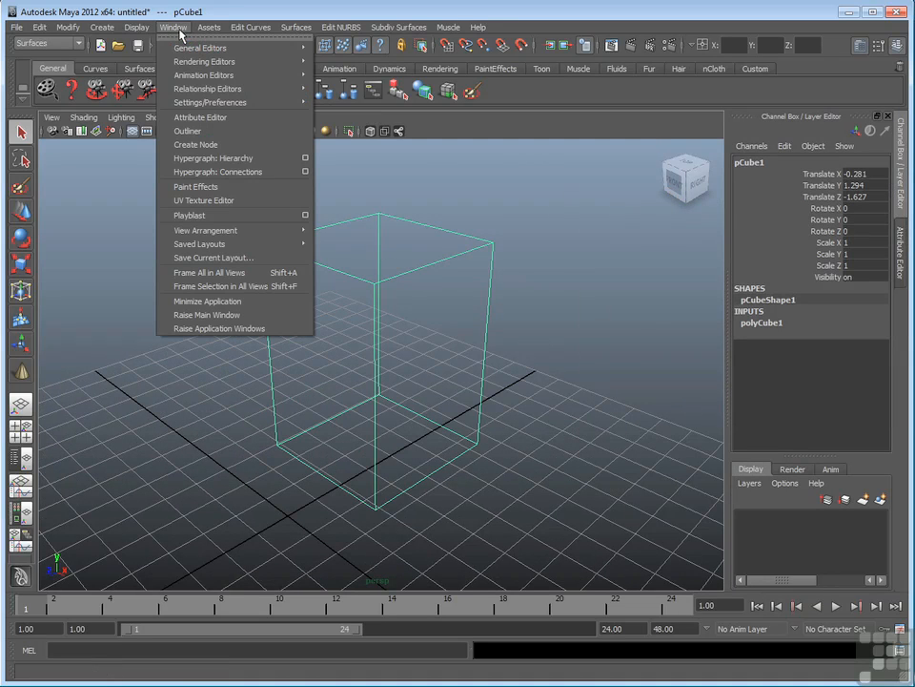
click(226, 159)
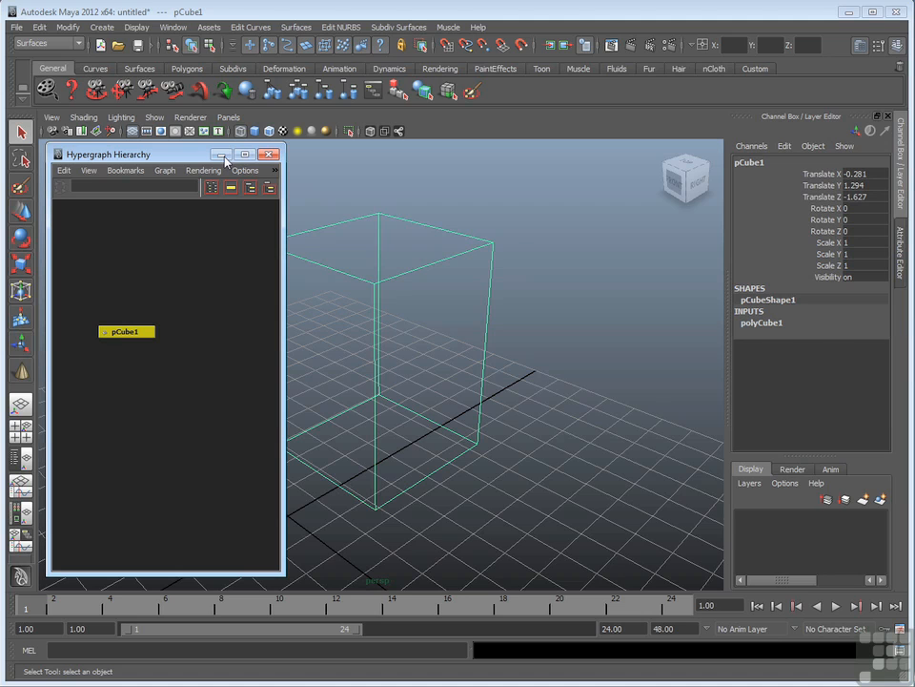
mouse_move(184, 154)
mouse_down()
mouse_move(447, 178)
mouse_move(588, 85)
mouse_move(388, 77)
mouse_move(198, 156)
mouse_up()
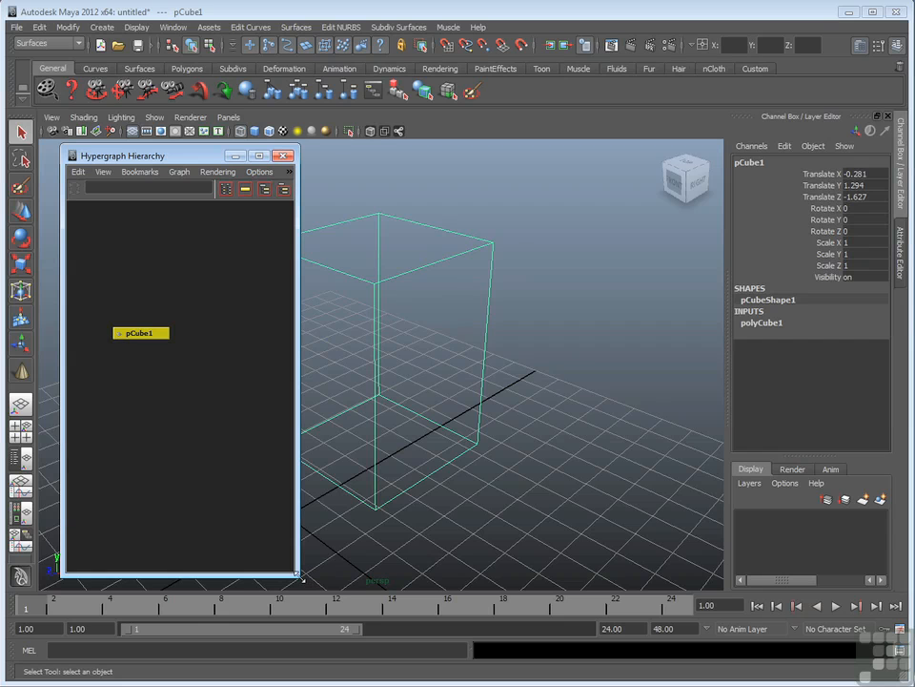
drag(297, 575, 276, 571)
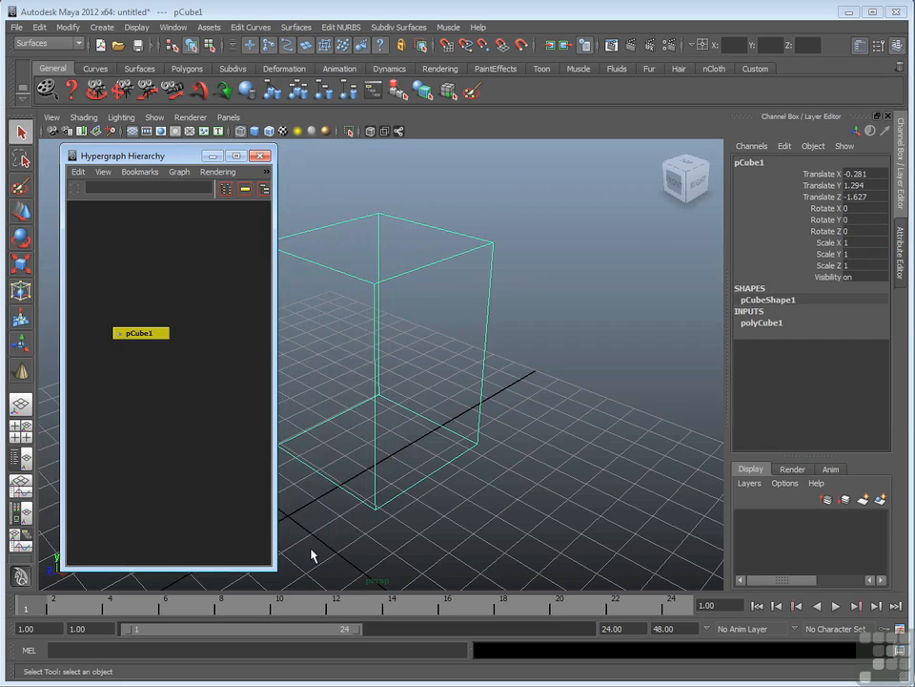
alt+middle_drag(426, 382, 561, 375)
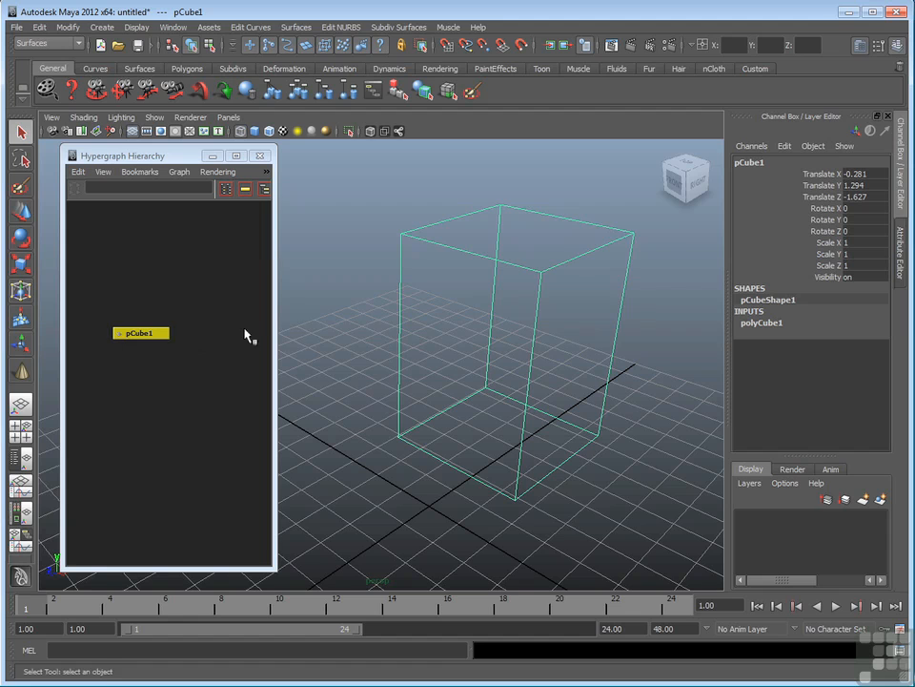
Step: Compare selecting the cube in the viewport with selecting it through its Hypergraph node, deselecting it before each
click(334, 266)
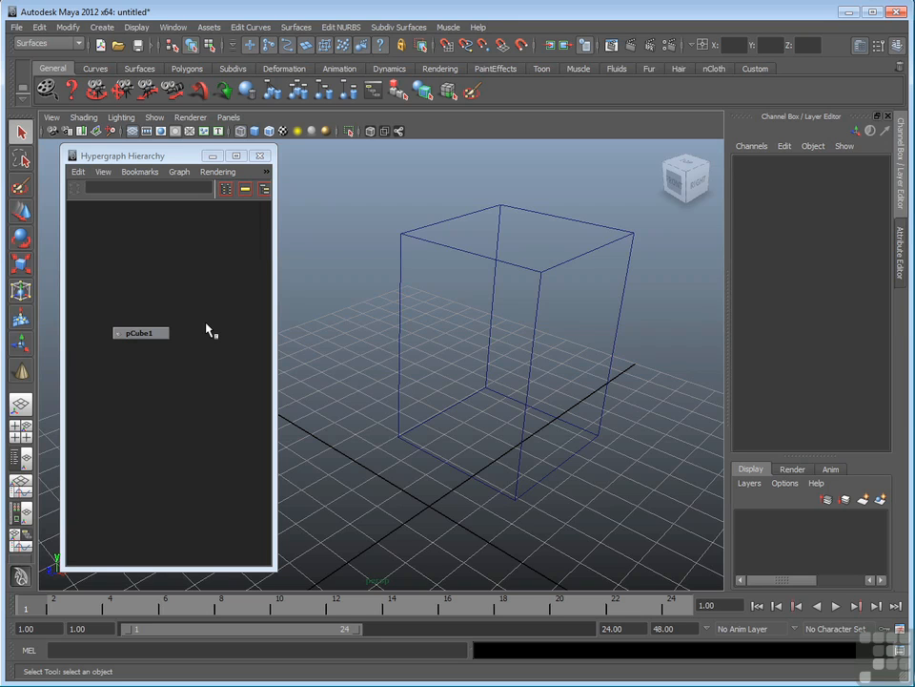
click(445, 251)
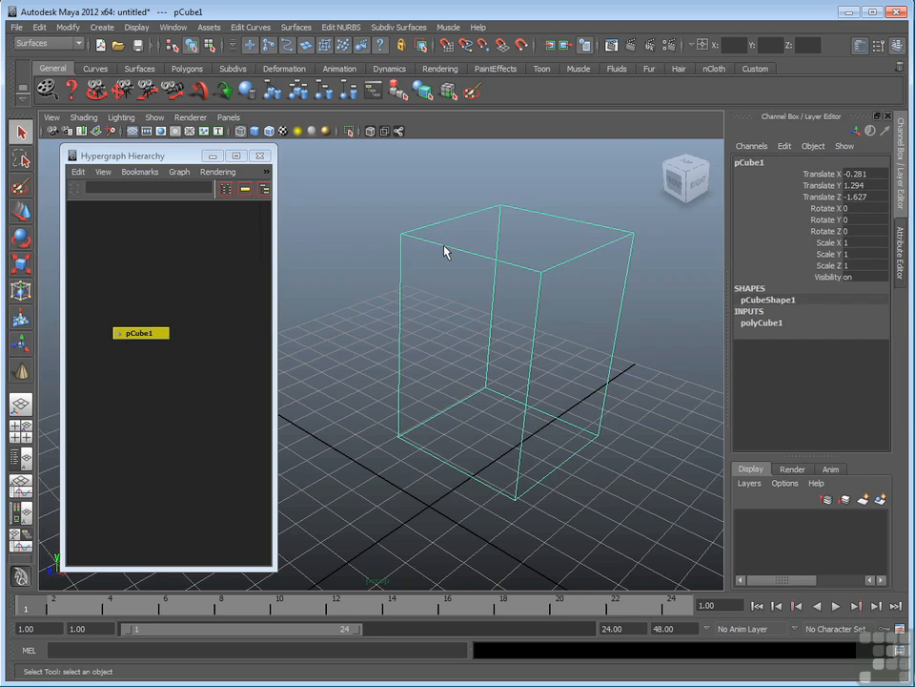
click(320, 294)
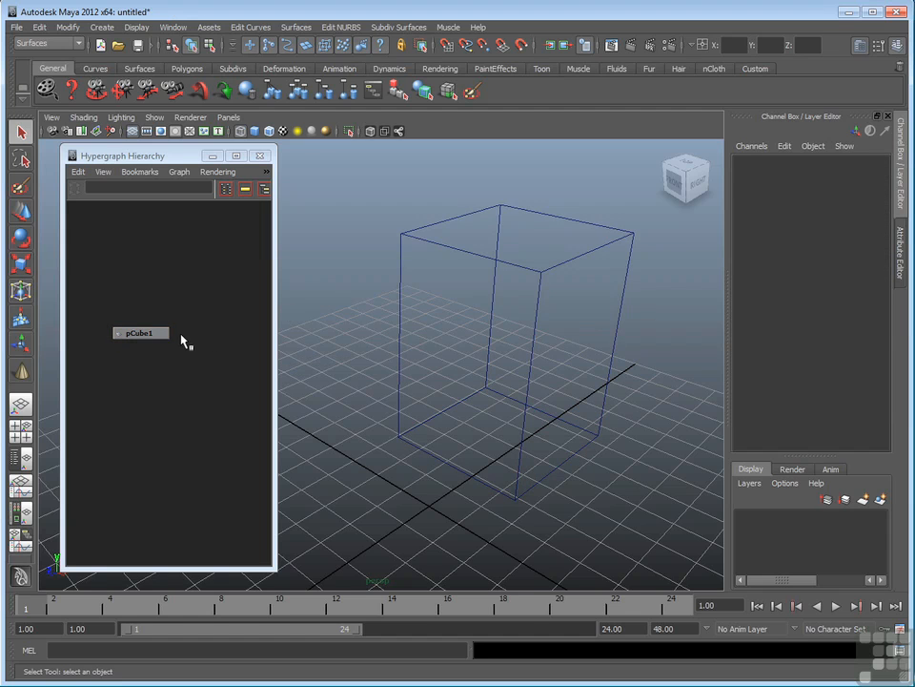
click(156, 336)
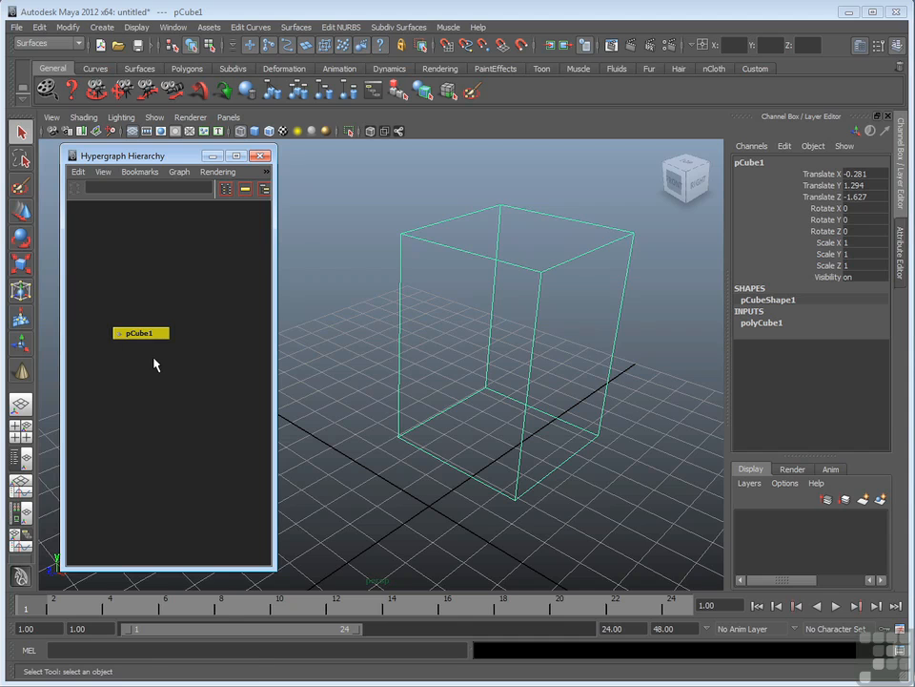
Step: Create a polygon sphere on the grid beside the cube, centred at about X -2.1, Z -1.1
click(112, 29)
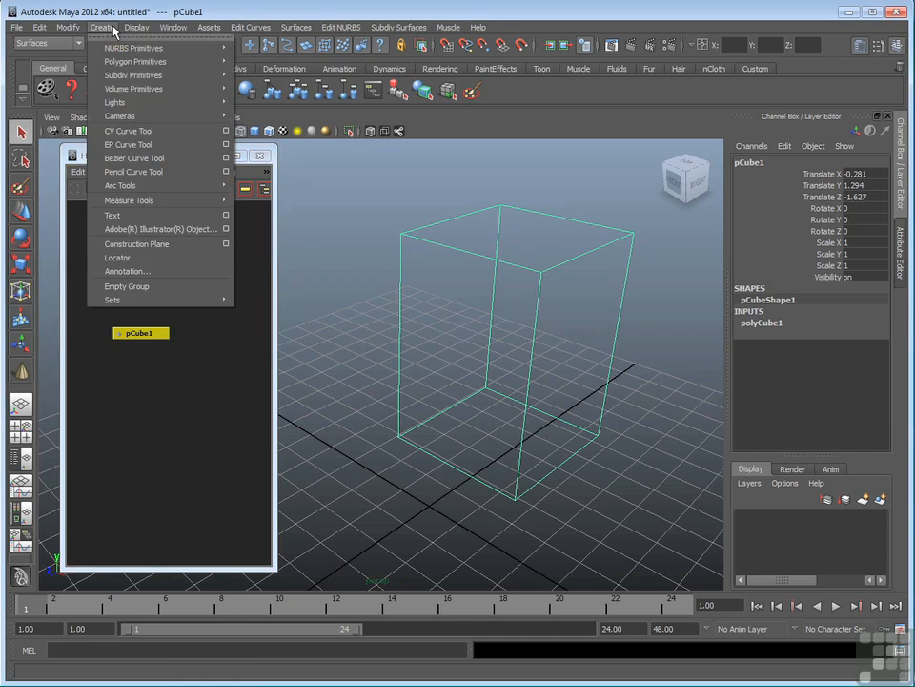
mouse_move(126, 64)
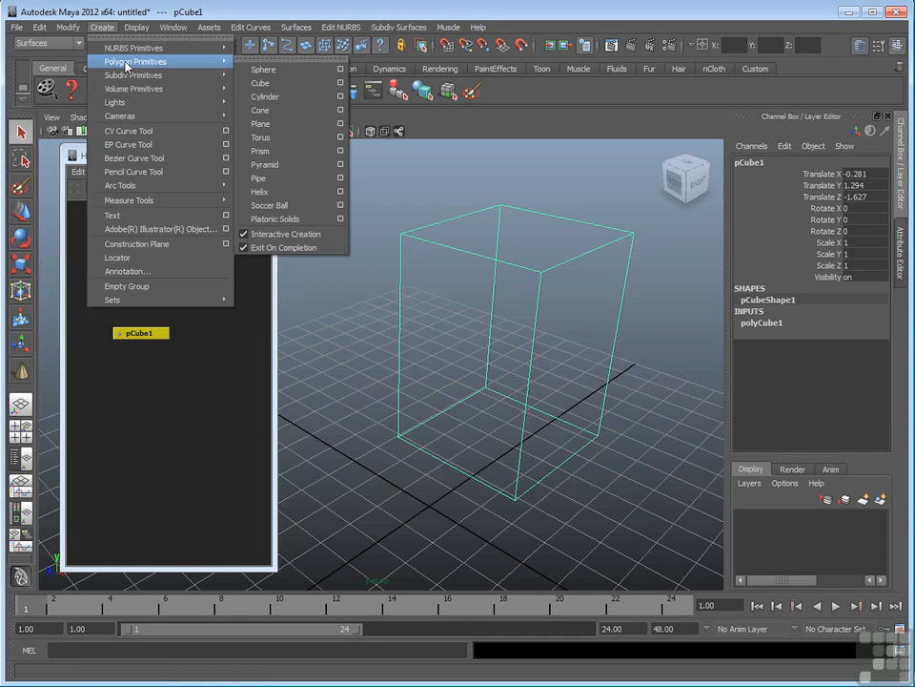
click(265, 70)
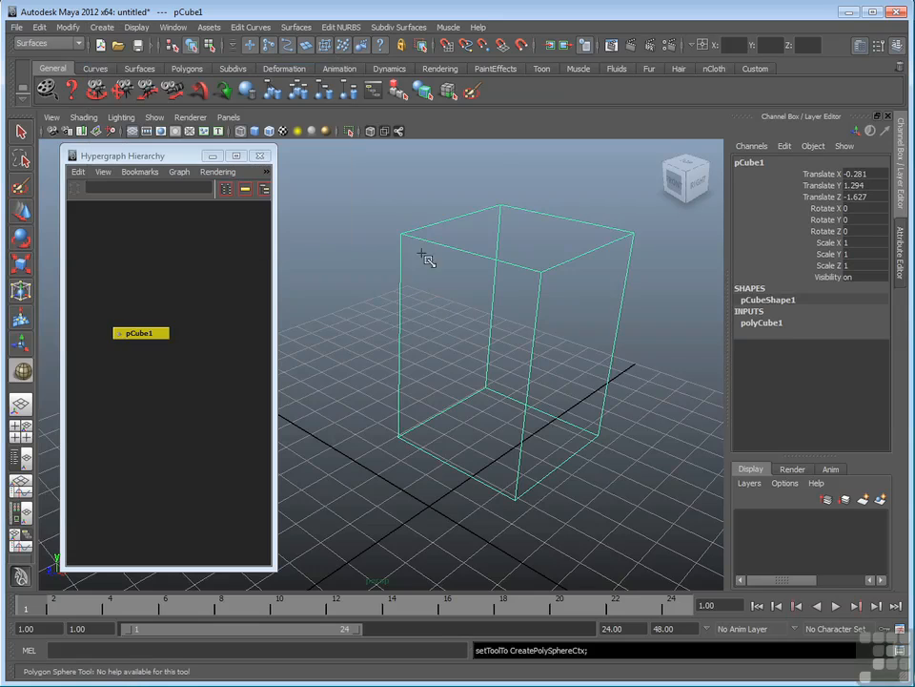
drag(372, 404, 409, 434)
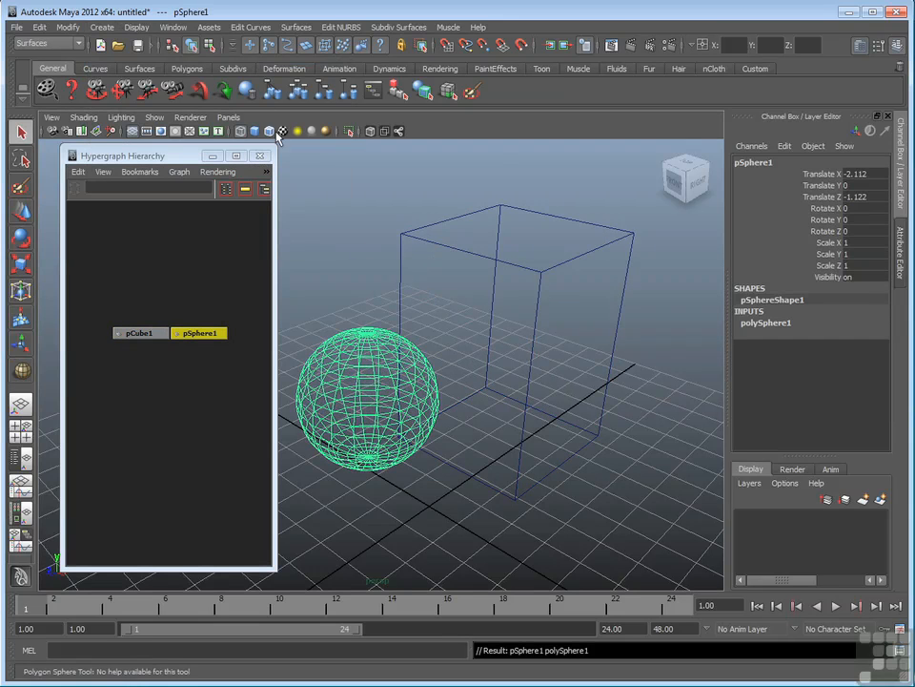
Step: Create a polygon plane on the grid overlapping the cube's base, centred at about X 0.6, Z -1.9
click(102, 26)
mouse_move(126, 68)
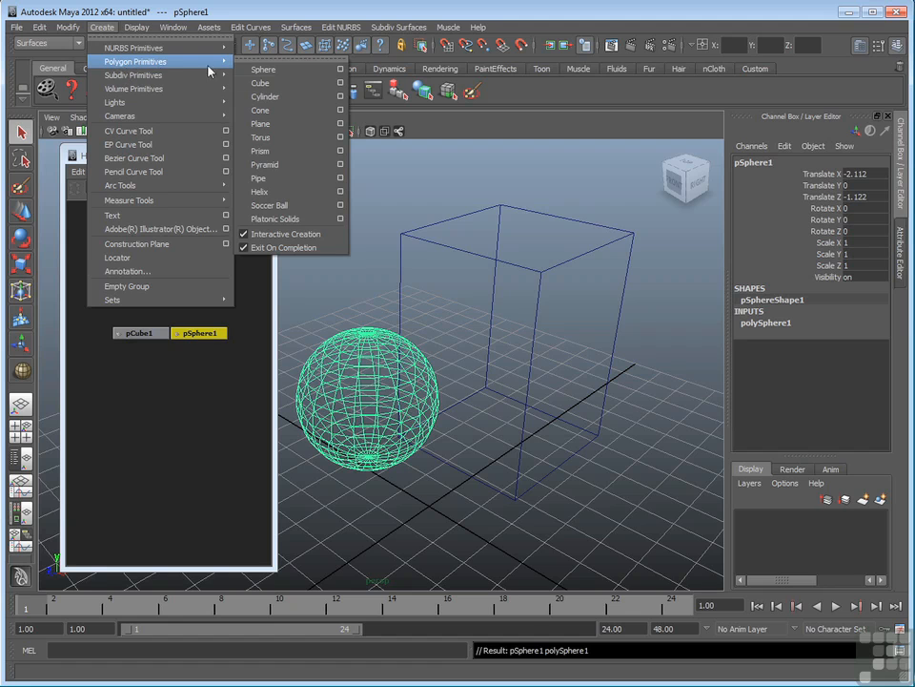
click(278, 124)
drag(467, 460, 690, 453)
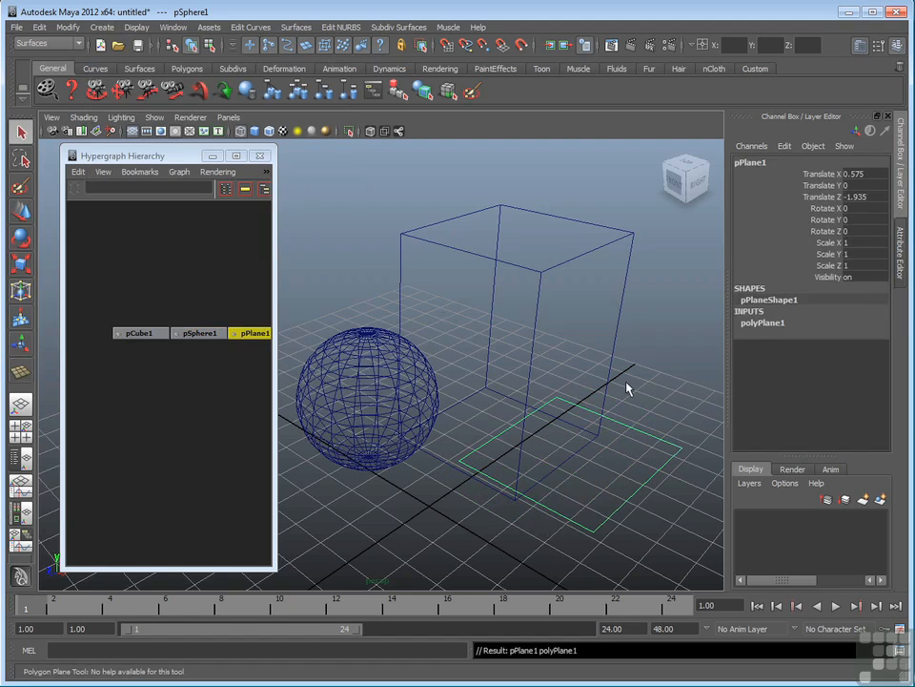
Step: Examine the cube, sphere and plane nodes together in the Hypergraph Hierarchy and select the sphere through its node
click(247, 331)
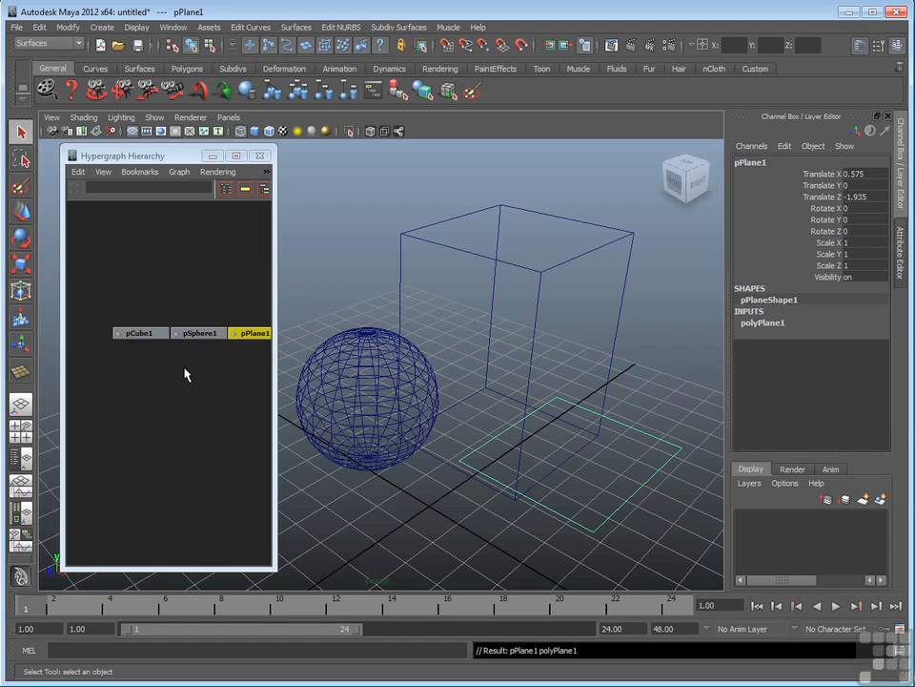
click(185, 368)
alt+middle_drag(184, 370, 157, 415)
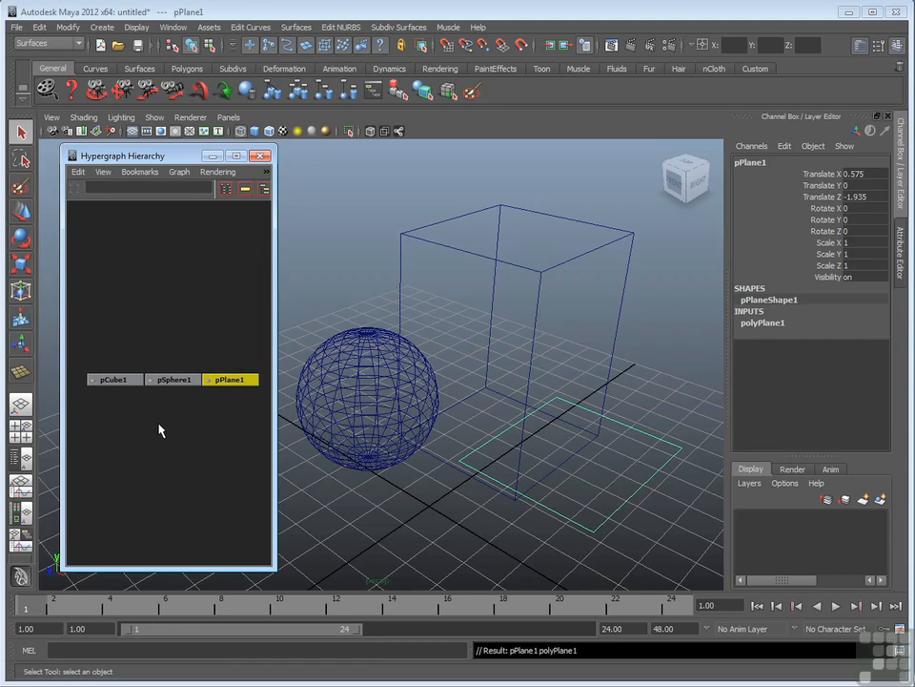
alt+right_drag(158, 425, 229, 383)
alt+middle_drag(166, 428, 243, 426)
alt+right_drag(207, 378, 151, 461)
alt+middle_drag(191, 447, 149, 438)
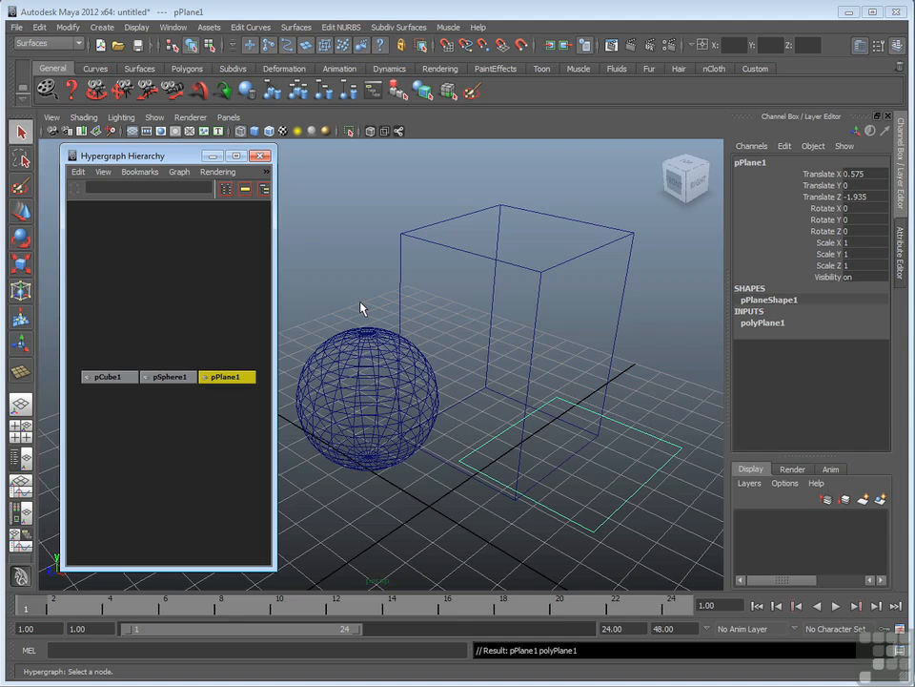
click(175, 378)
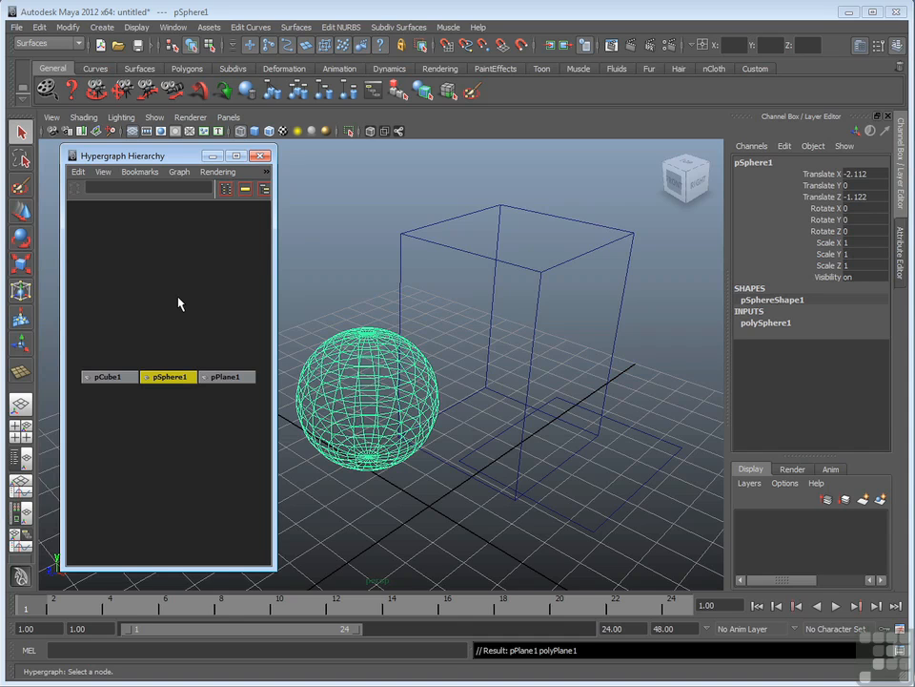
Step: Replace the Hypergraph Hierarchy with the Outliner window, enlarged and placed clear of the sphere and cube
click(263, 158)
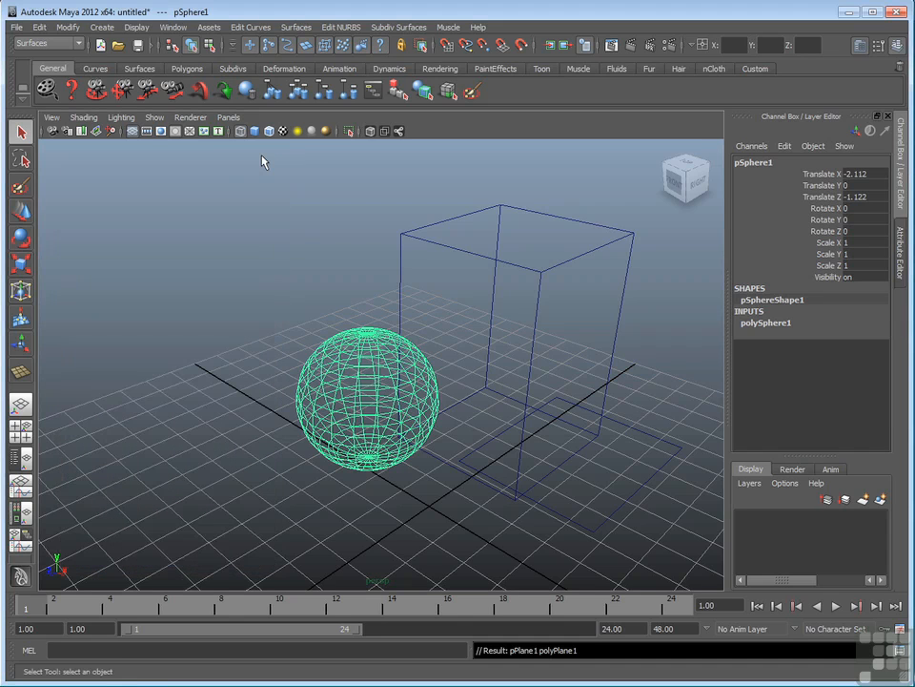
click(174, 28)
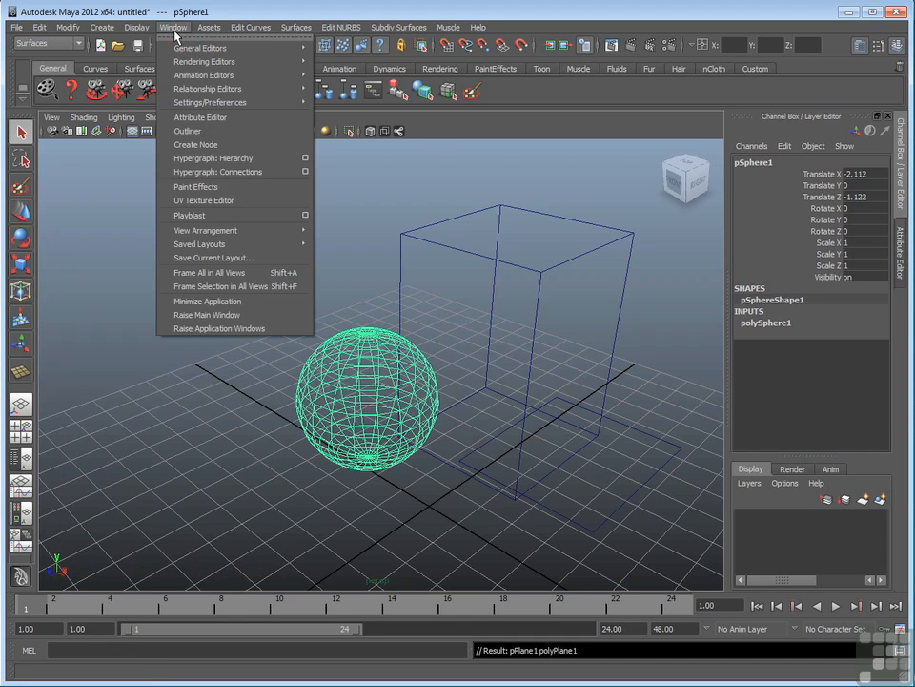
click(212, 133)
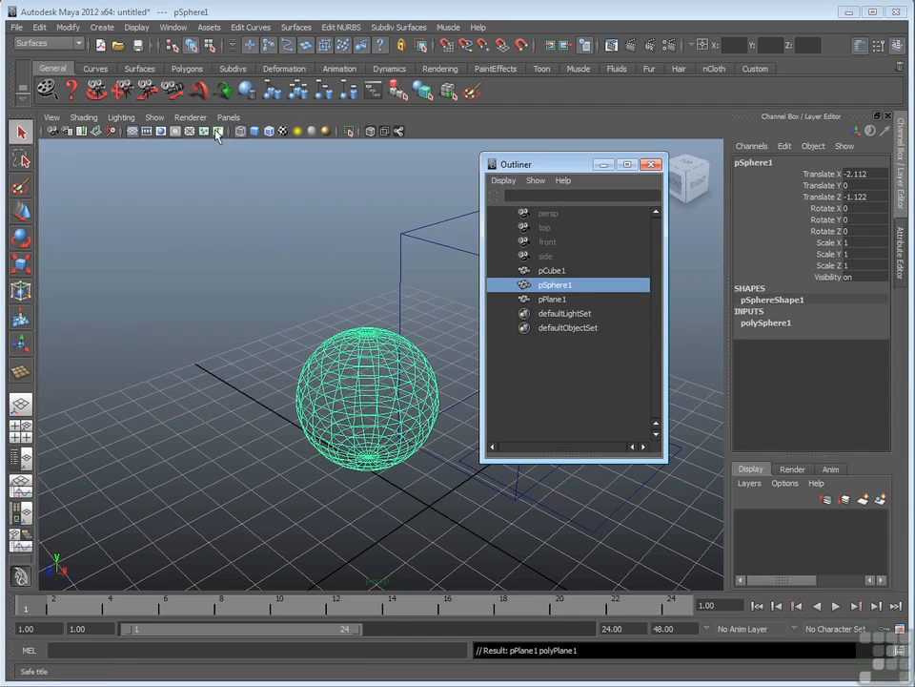
drag(572, 164, 626, 157)
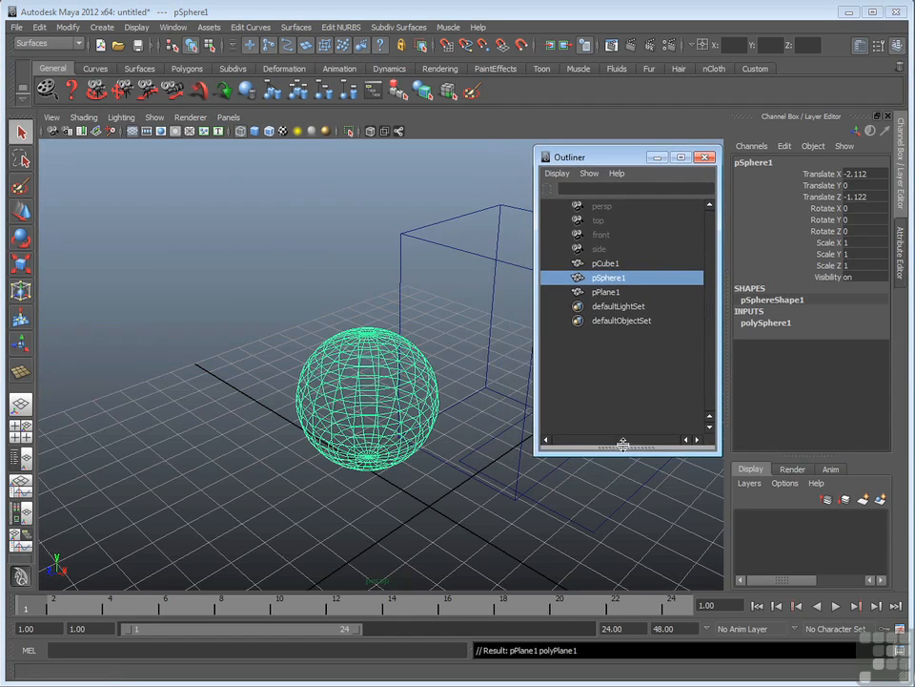
drag(535, 454, 491, 553)
drag(566, 160, 126, 162)
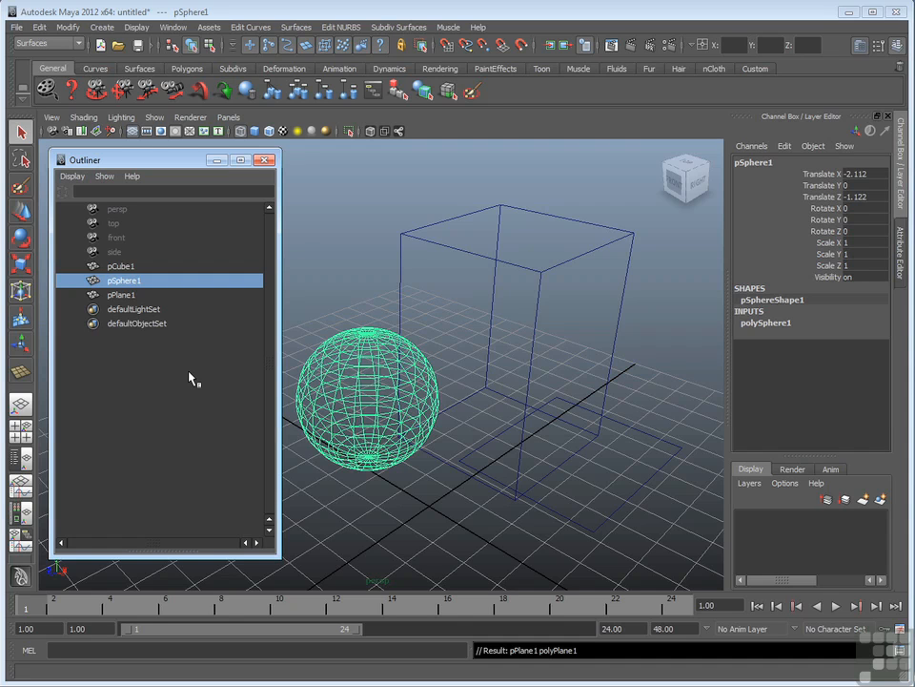
Step: Select the cube, sphere, plane, defaultLightSet and defaultObjectSet in turn in the Outliner, finishing with pCube1 selected
click(122, 267)
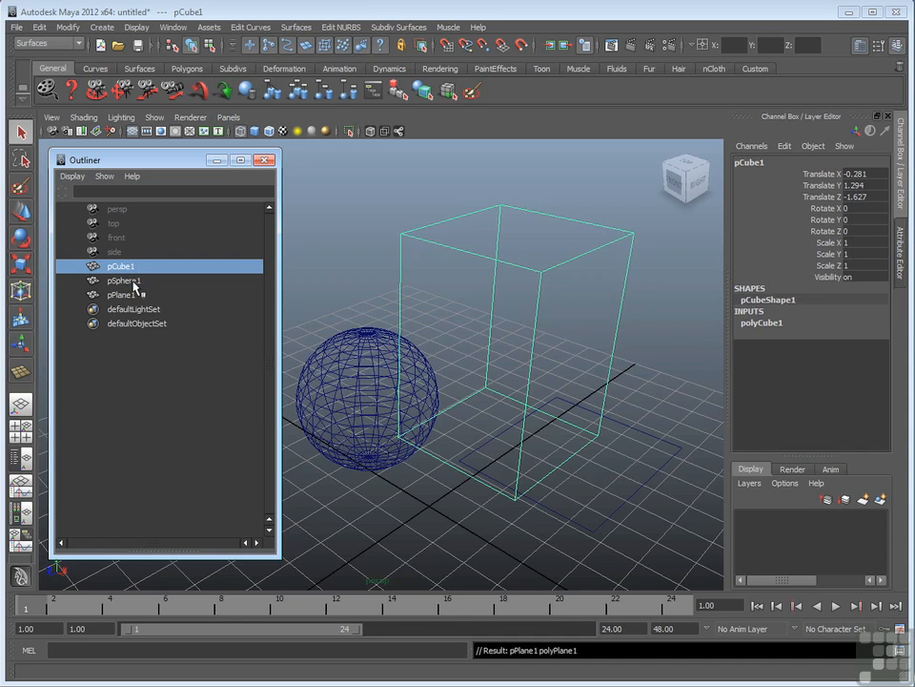
click(135, 283)
click(132, 297)
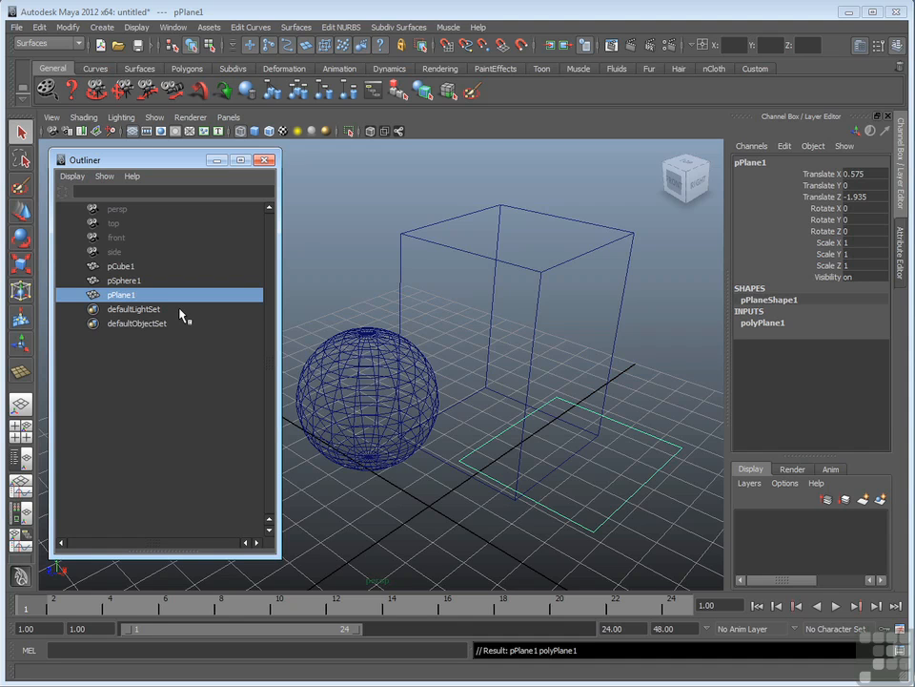
click(149, 310)
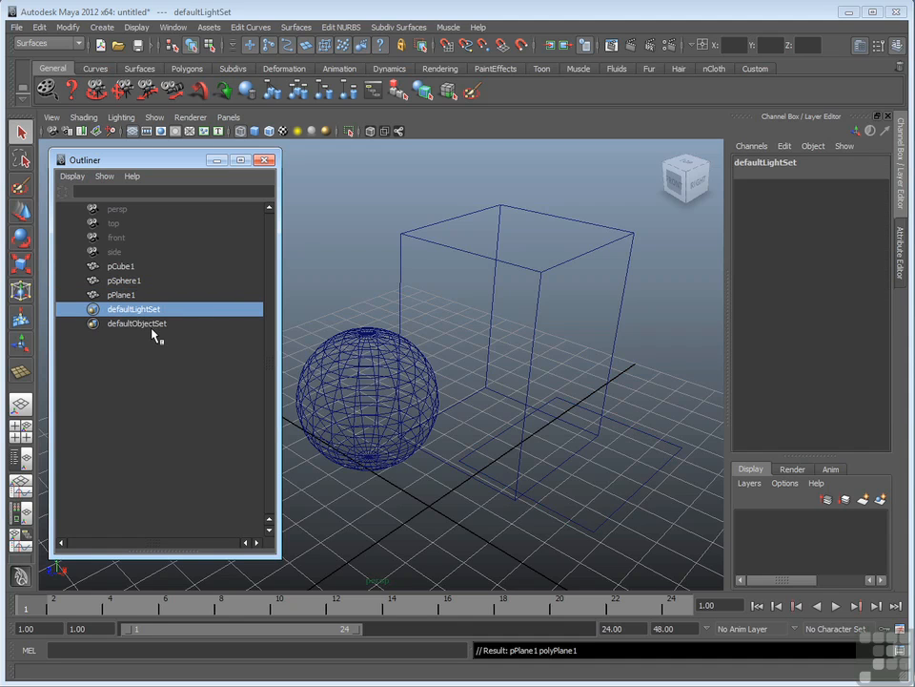
click(155, 326)
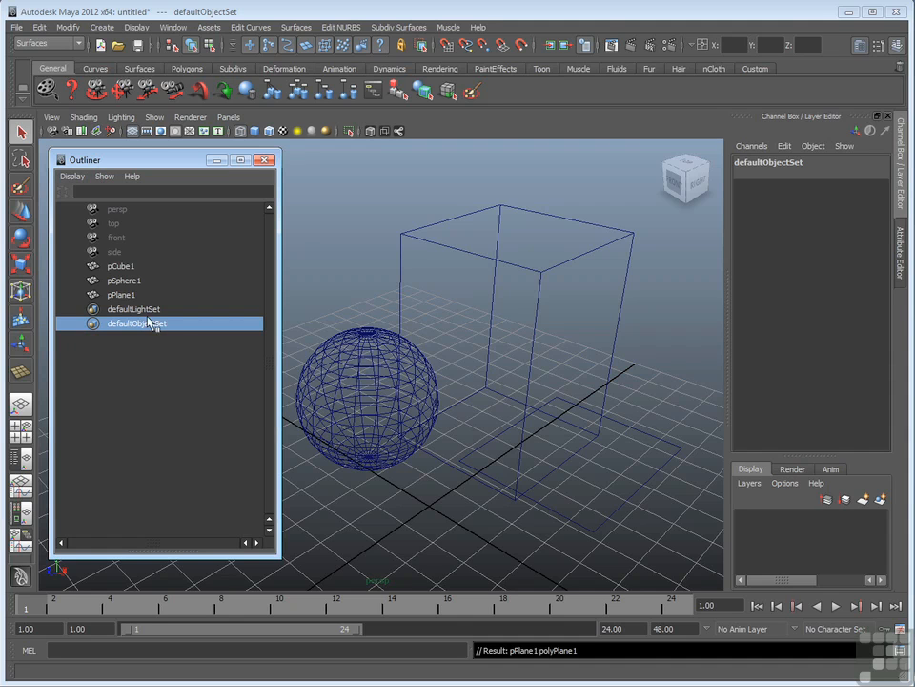
click(130, 269)
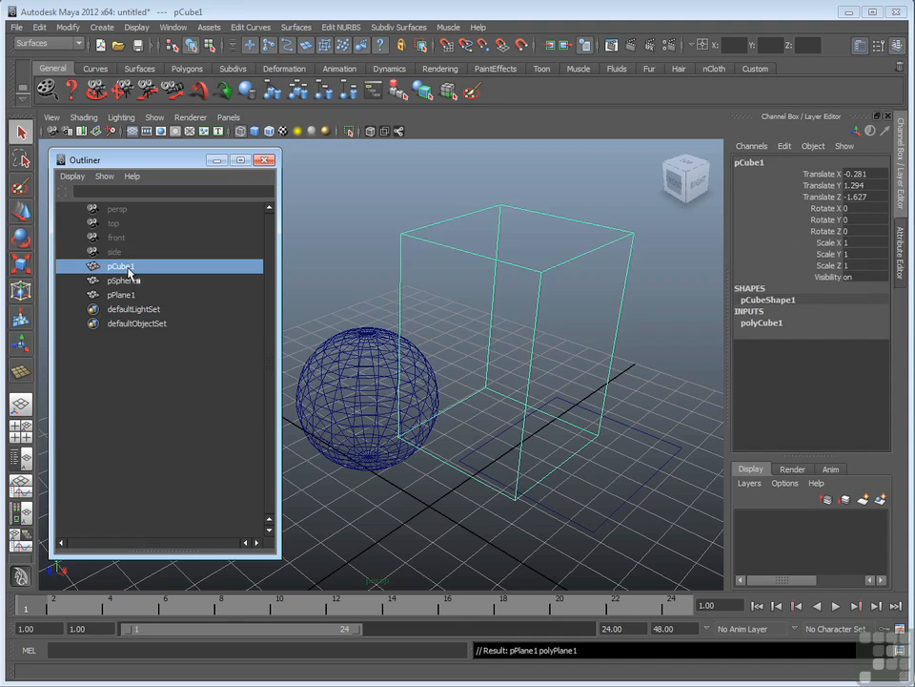